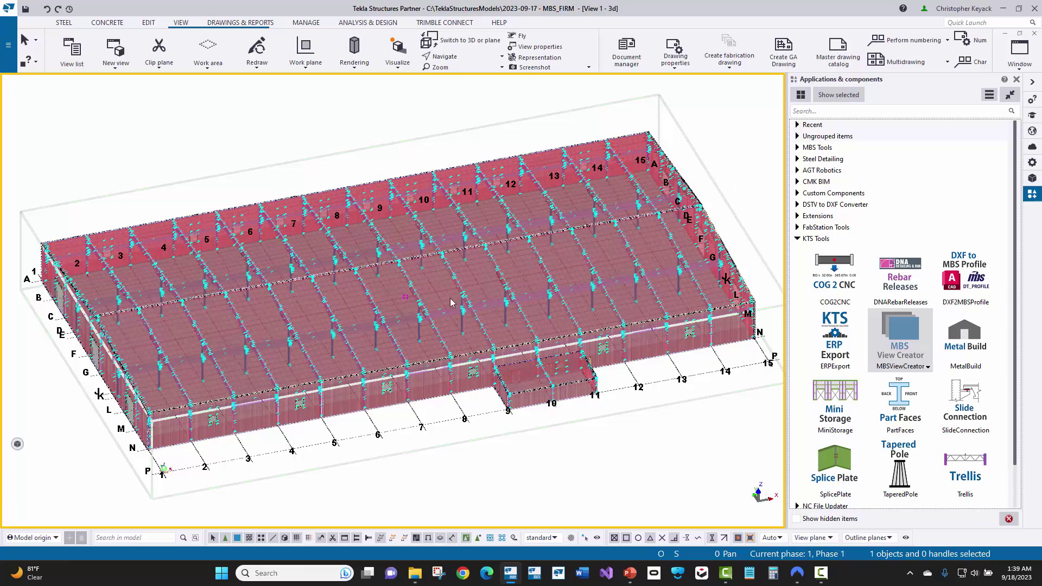
Orbit the 3D model to a new isometric angle showing grids A–P and 1–15.
{"action": "middle_click_drag", "start_coordinate": [165, 428], "coordinate": [187, 420], "text": "ctrl"}
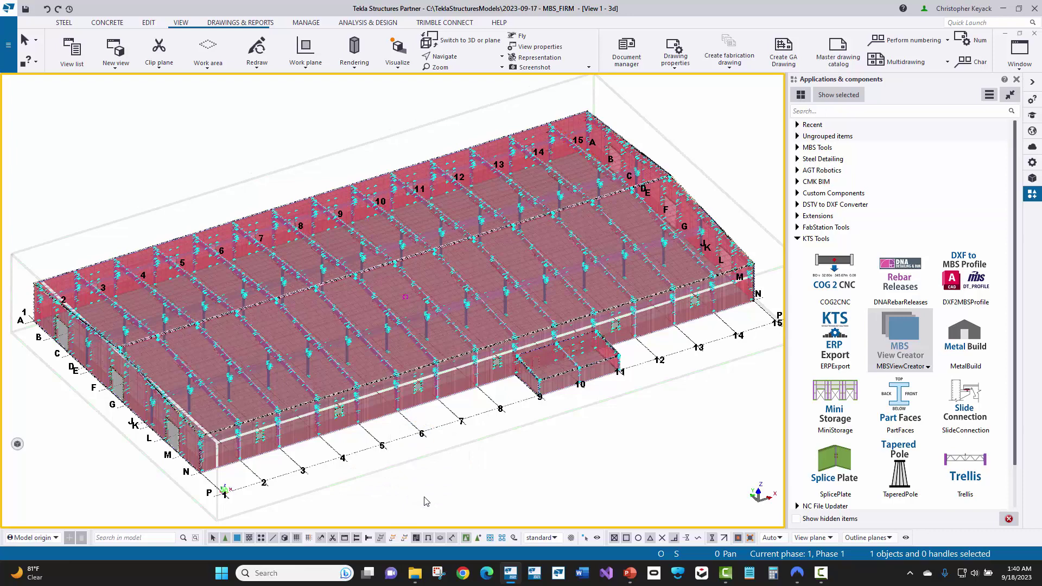
Switch to a zoomed-out plan view and check Create view along grid lines without creating views.
{"action": "key", "text": "ctrl+p"}
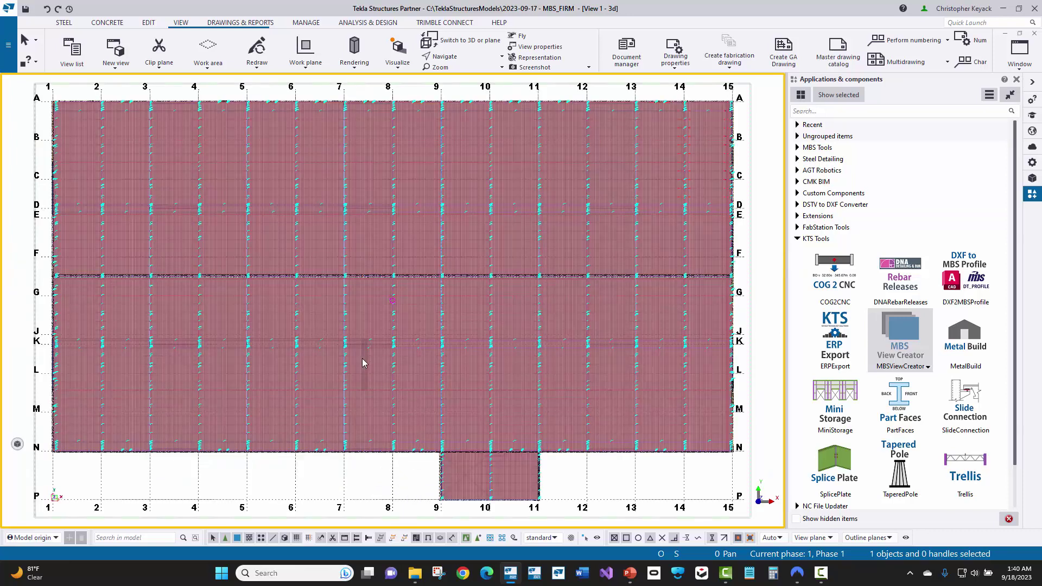
{"action": "scroll", "coordinate": [355, 357], "scroll_direction": "down", "scroll_amount": 1}
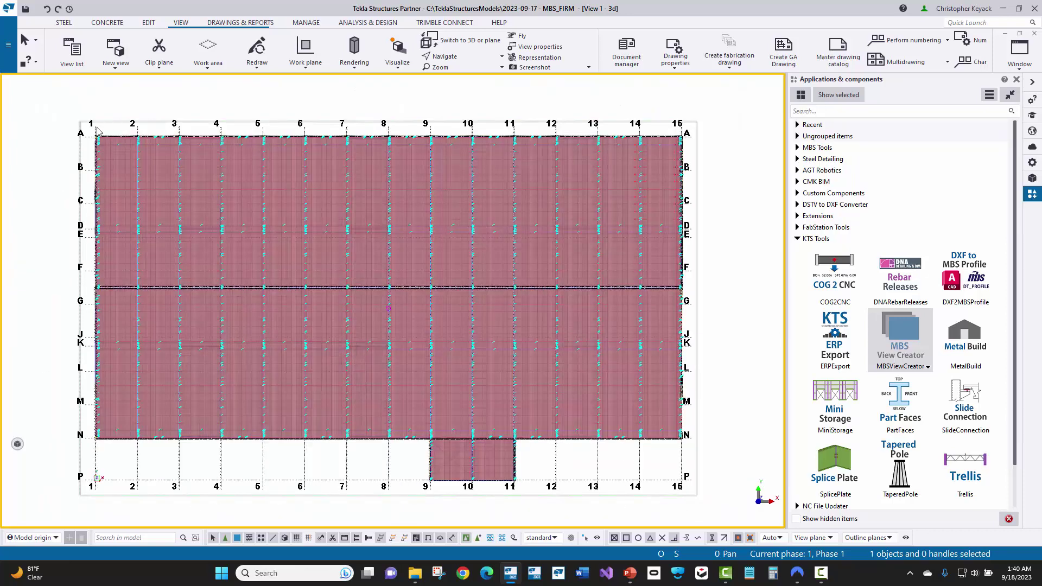
{"action": "right_click", "coordinate": [158, 463]}
{"action": "mouse_move", "coordinate": [228, 404]}
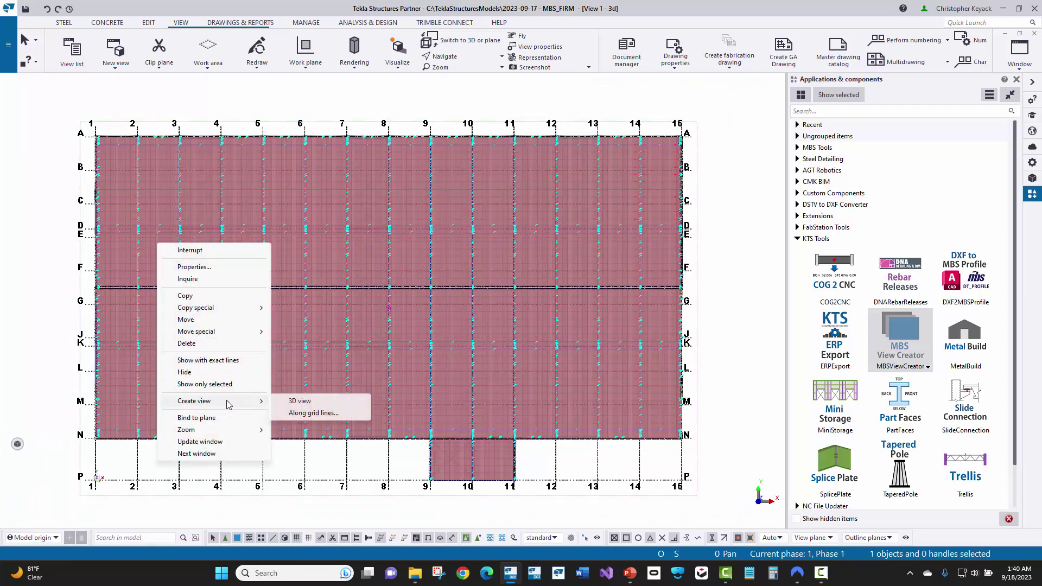
{"action": "left_click", "coordinate": [315, 413]}
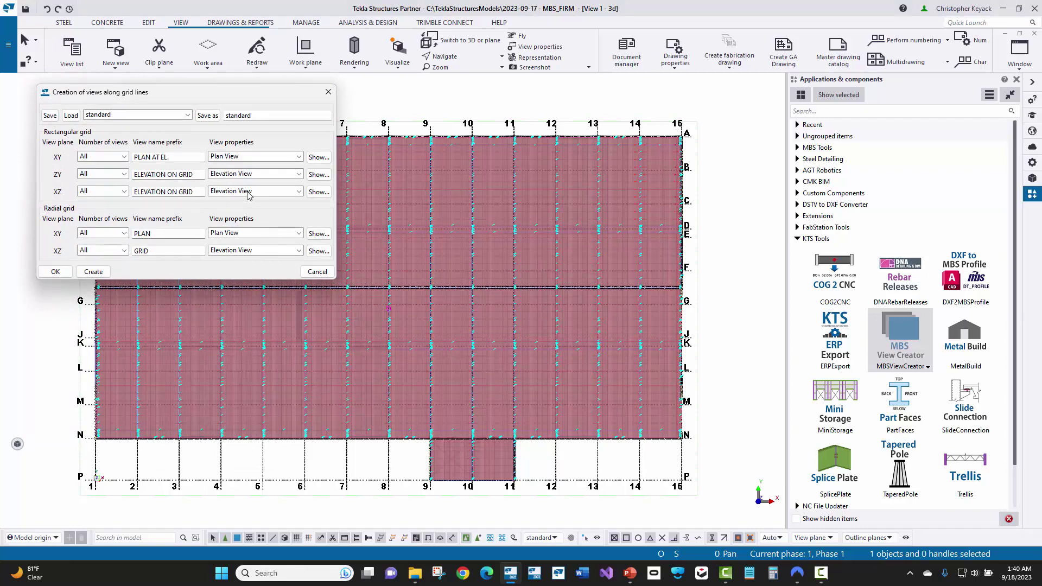
{"action": "left_click", "coordinate": [328, 92]}
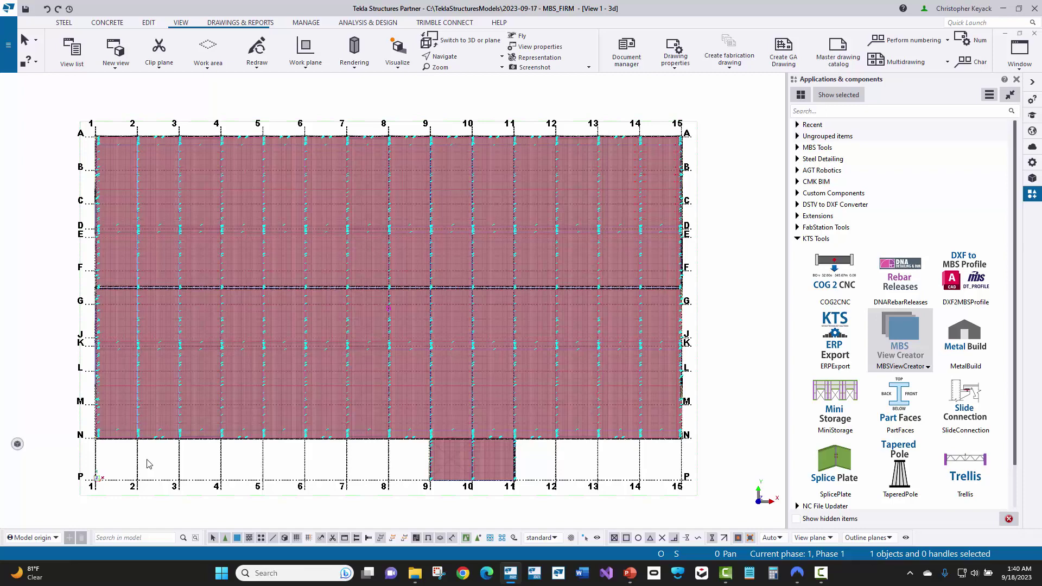
Check the view properties, keep the standard settings, and return the model to 3D isometric.
{"action": "left_click", "coordinate": [110, 62]}
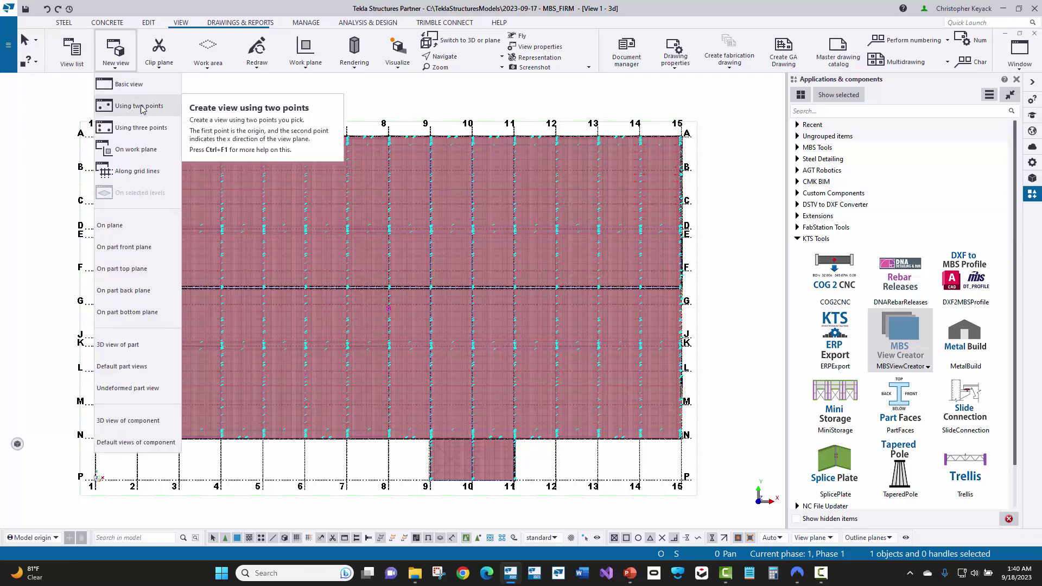
{"action": "left_click", "coordinate": [408, 107]}
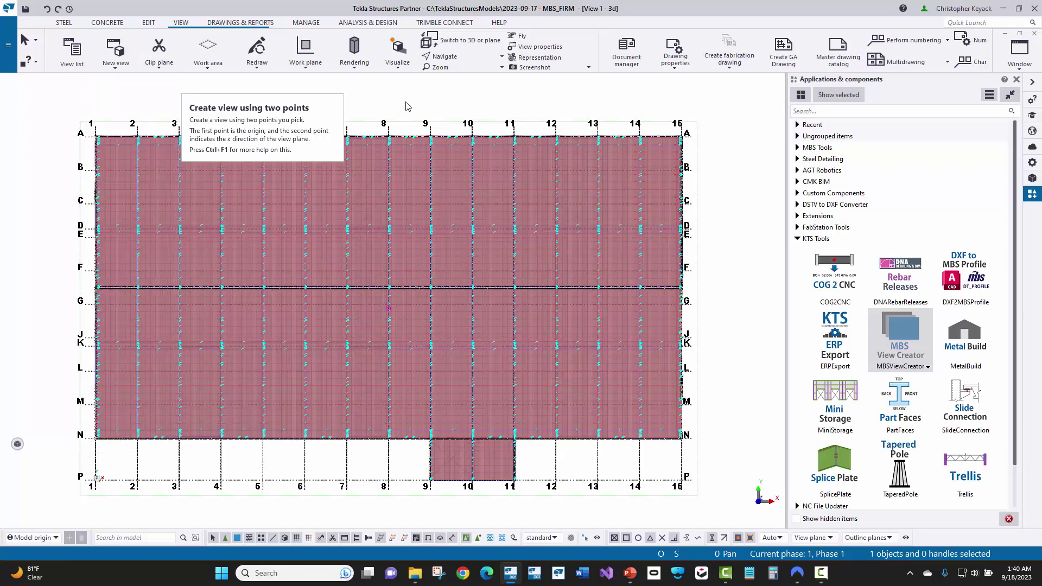
{"action": "left_click", "coordinate": [536, 48]}
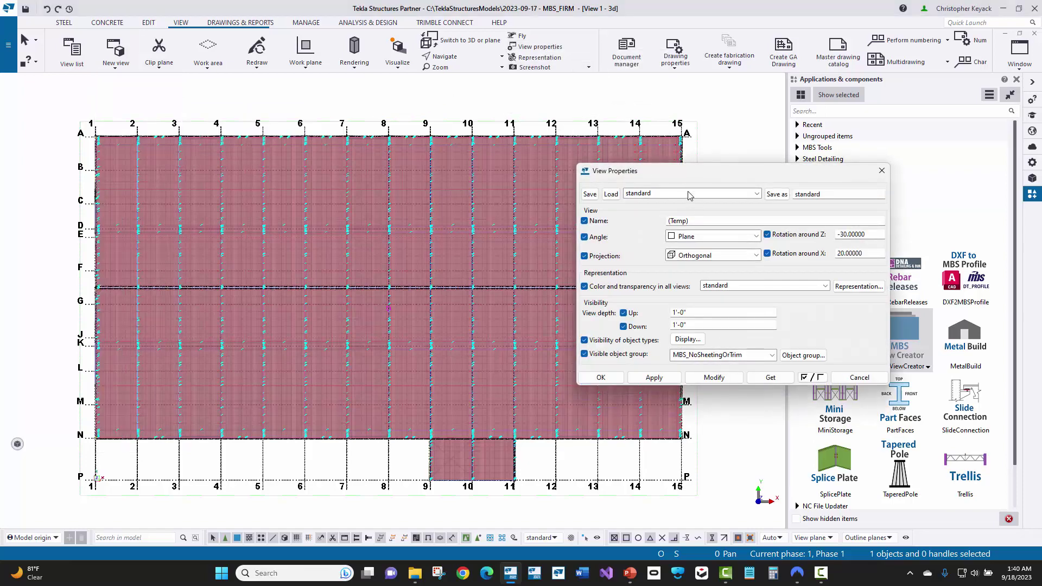
{"action": "left_click", "coordinate": [688, 194]}
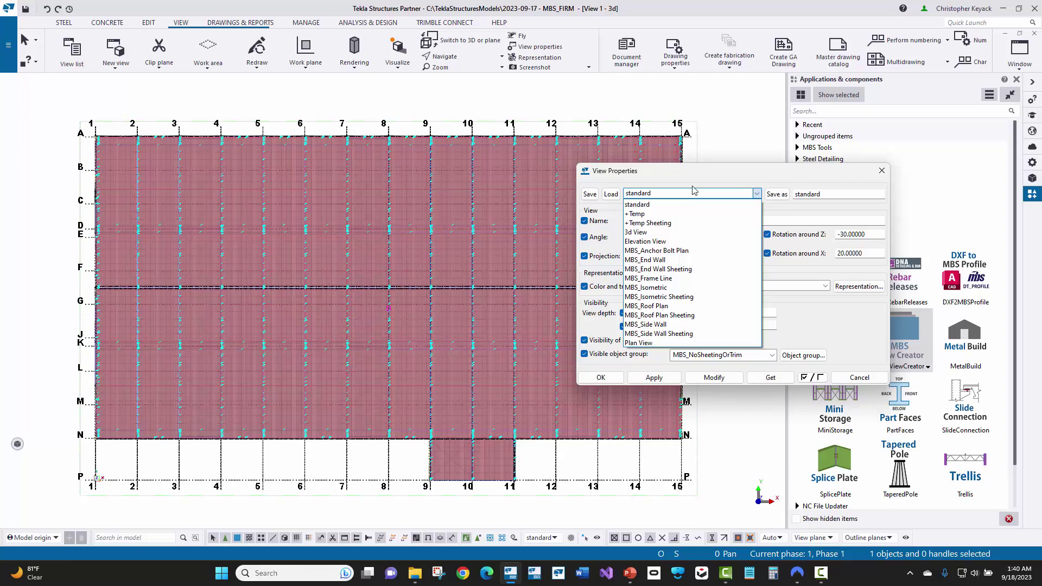
{"action": "left_click", "coordinate": [688, 193]}
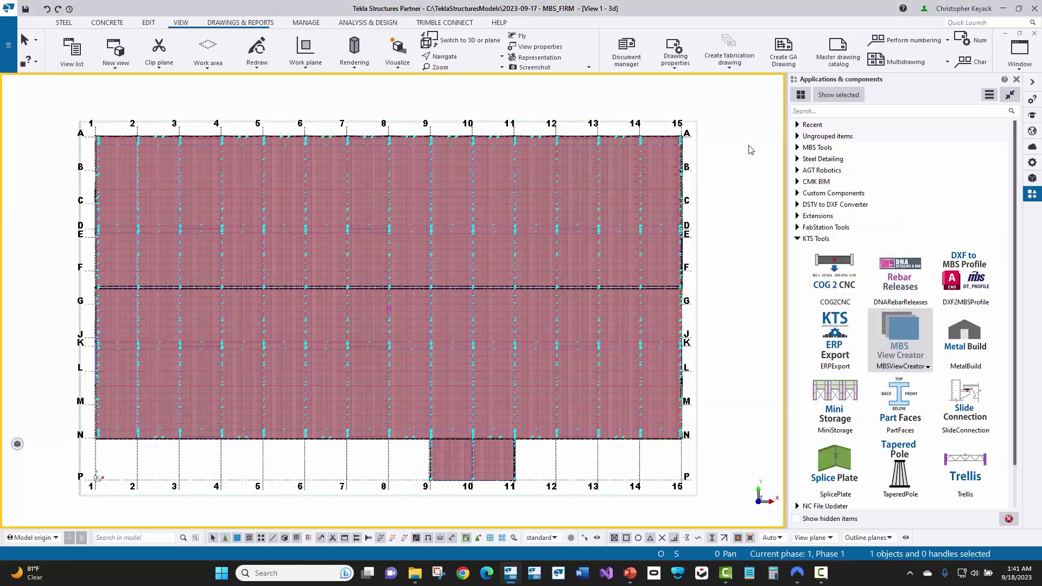
{"action": "key", "text": "ctrl+p"}
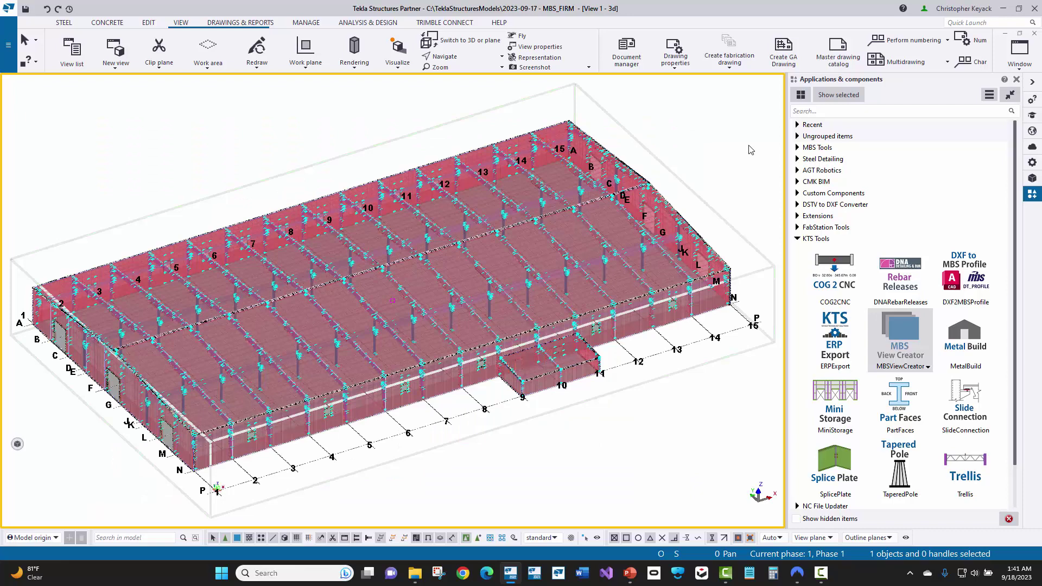
Run MBSViewCreator's Create Views until 'Creating Model Views Complete' appears, then close it.
{"action": "double_click", "coordinate": [888, 328]}
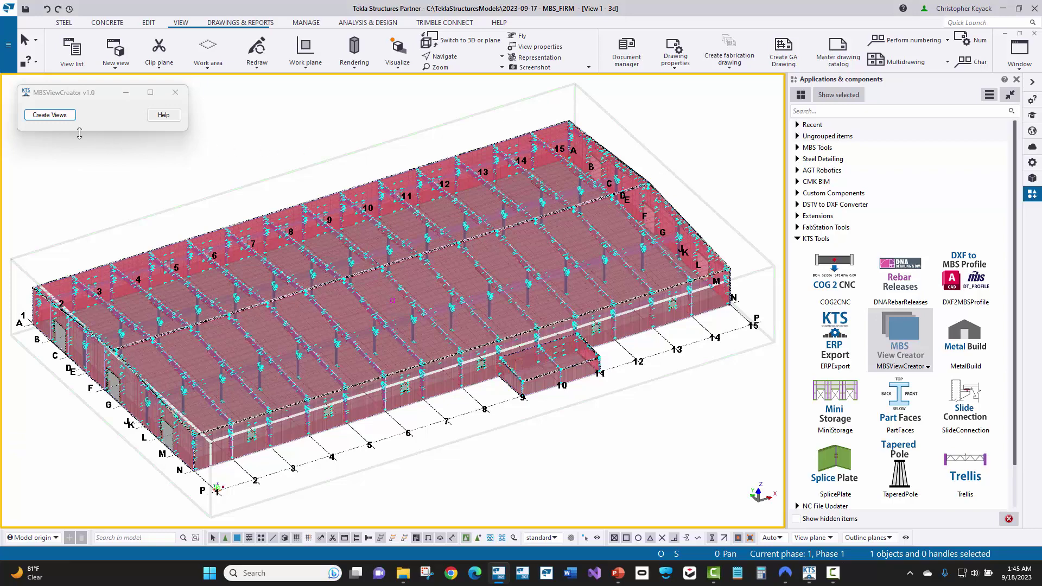
{"action": "left_click", "coordinate": [54, 117]}
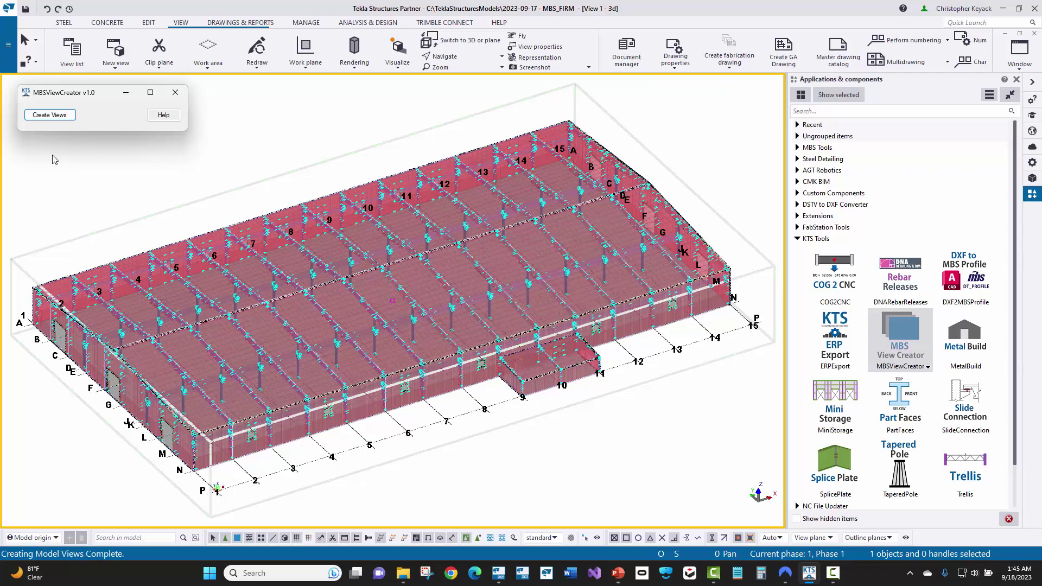
{"action": "left_click", "coordinate": [175, 92]}
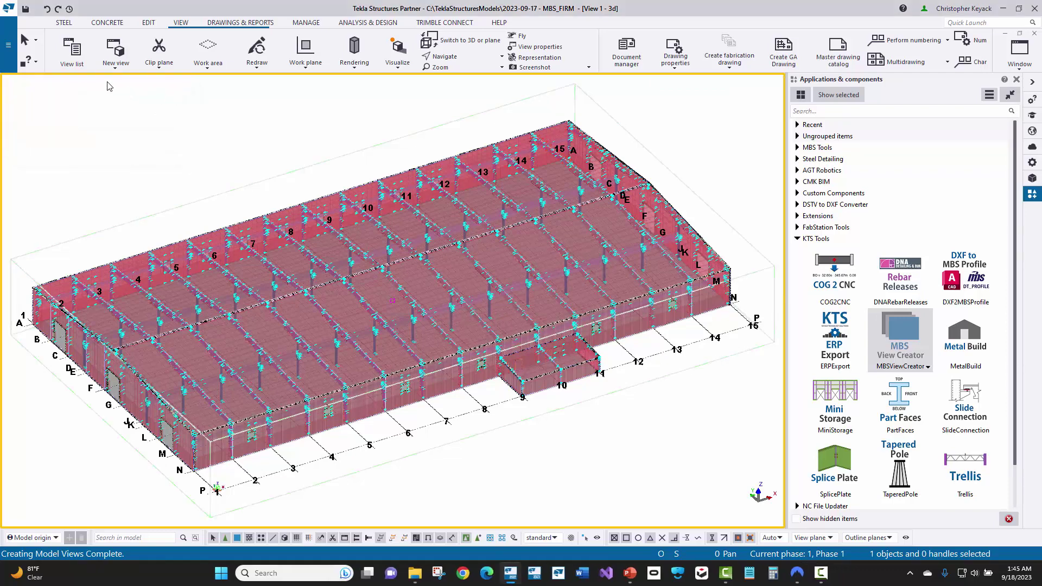
Select ENDWALL FRAMING: FRAME LINE 1 in the named views list and move the Views dialog right.
{"action": "left_click", "coordinate": [72, 53]}
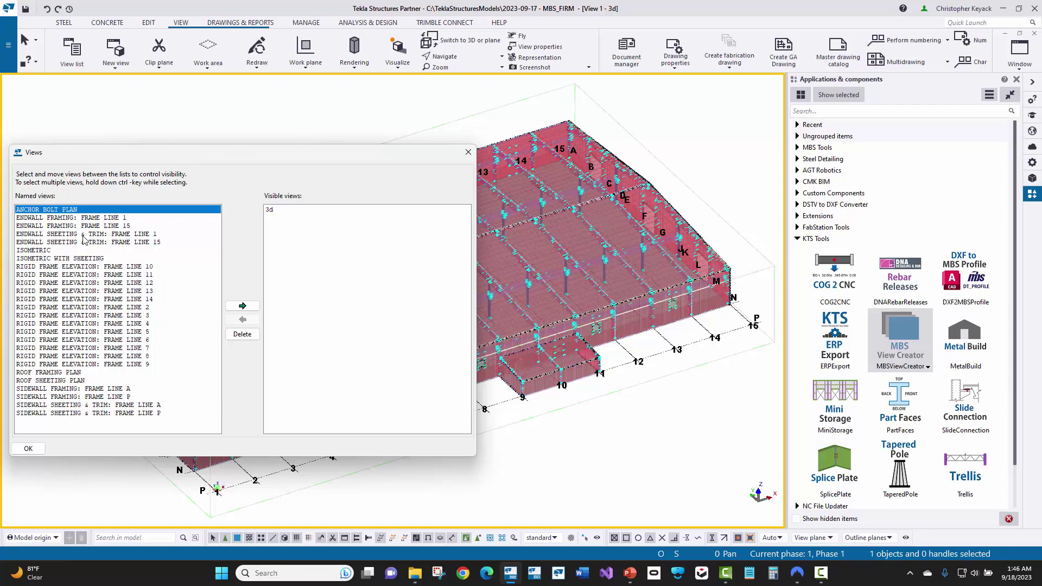
{"action": "left_click", "coordinate": [61, 217]}
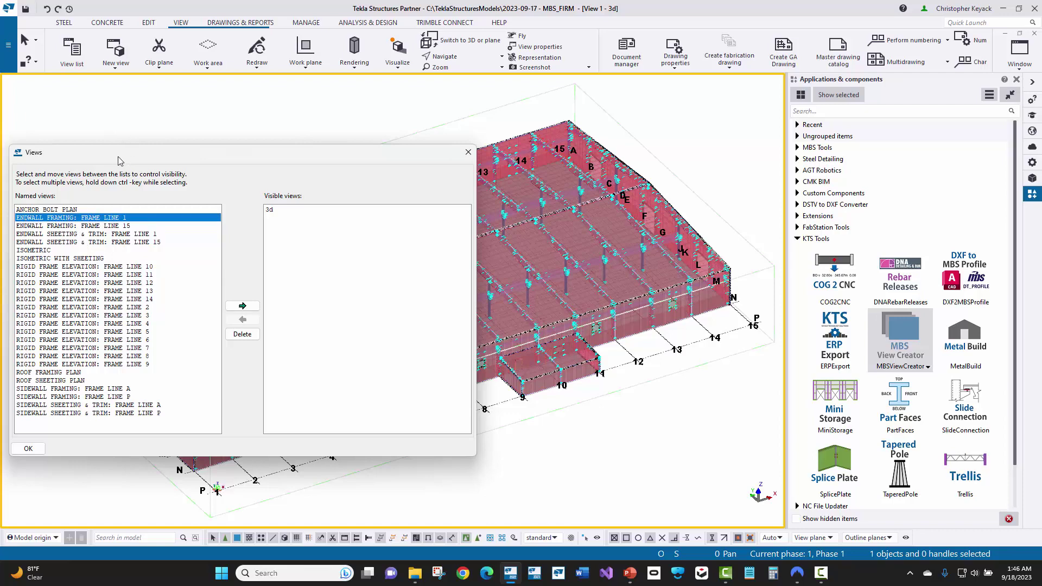
{"action": "left_click_drag", "start_coordinate": [132, 158], "coordinate": [381, 138]}
{"action": "middle_click_drag", "start_coordinate": [42, 406], "coordinate": [63, 369]}
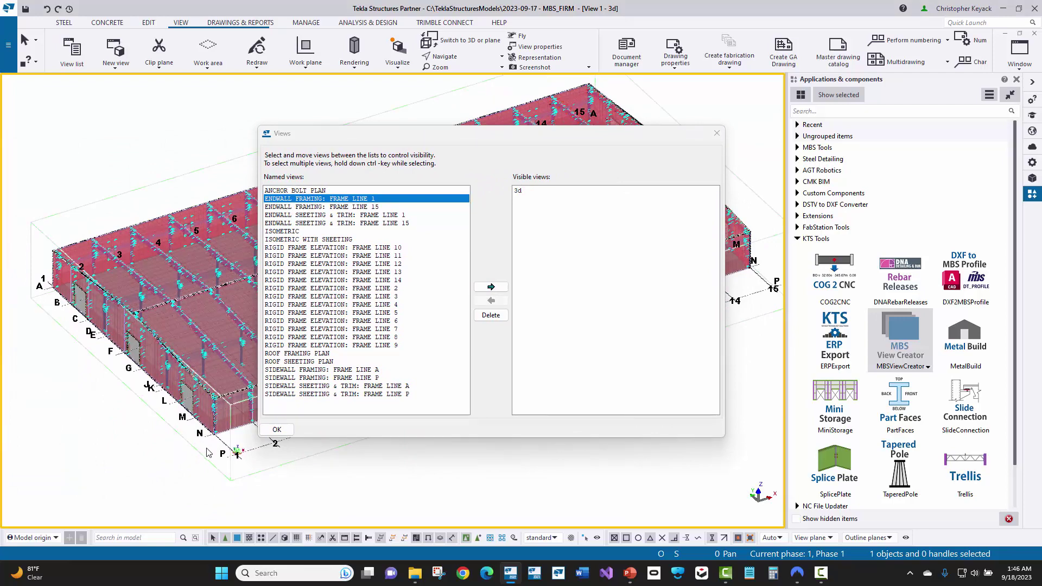
Open the ENDWALL FRAMING: FRAME LINE 1 view, moving the Views list aside to see it.
{"action": "double_click", "coordinate": [320, 199]}
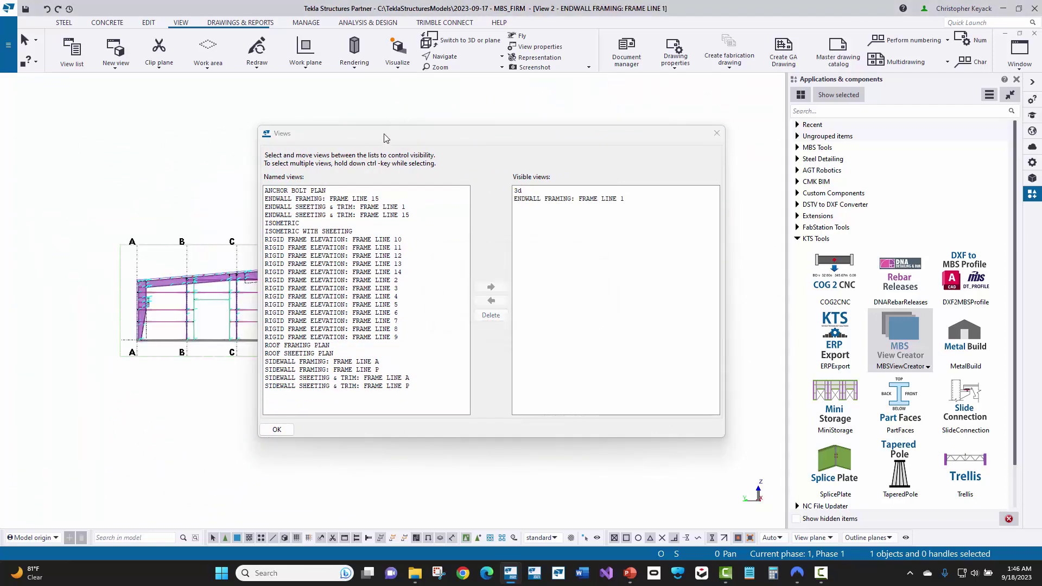
{"action": "left_click_drag", "start_coordinate": [385, 136], "coordinate": [676, 418]}
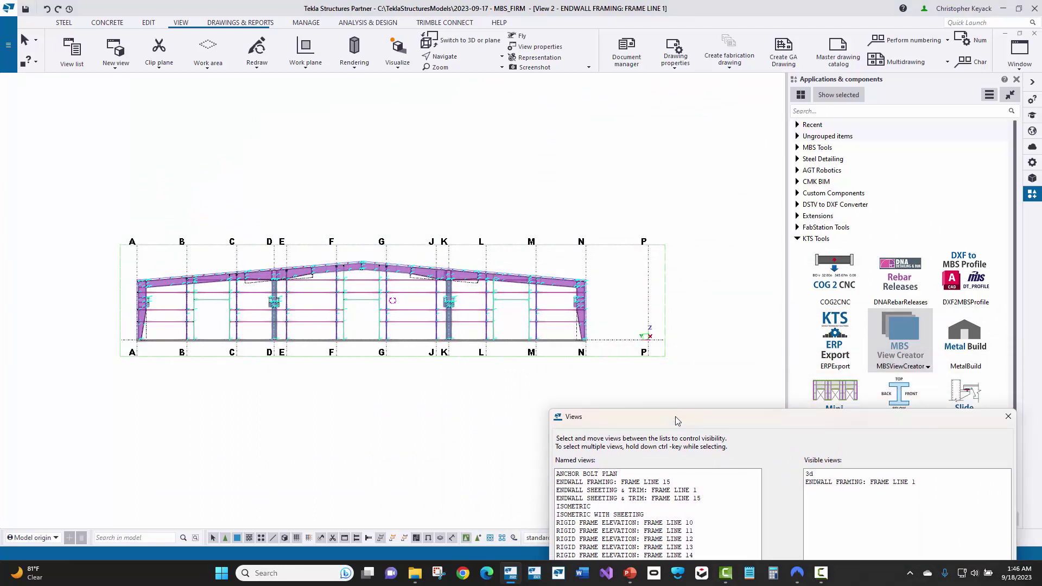
{"action": "left_click_drag", "start_coordinate": [675, 415], "coordinate": [581, 116]}
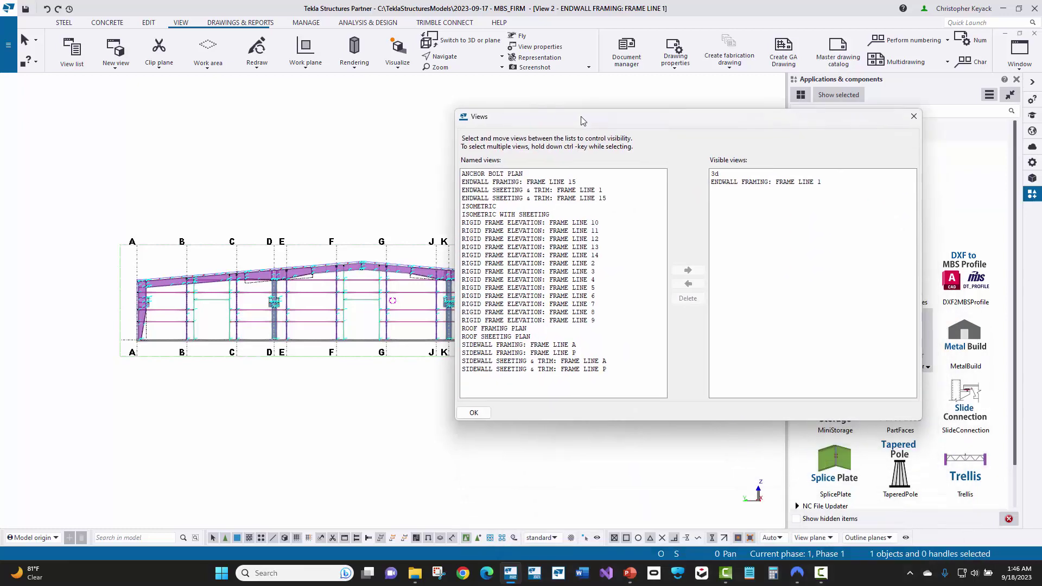
Open the ENDWALL SHEETING & TRIM: FRAME LINE 1 view and close the Views list.
{"action": "left_click", "coordinate": [549, 191]}
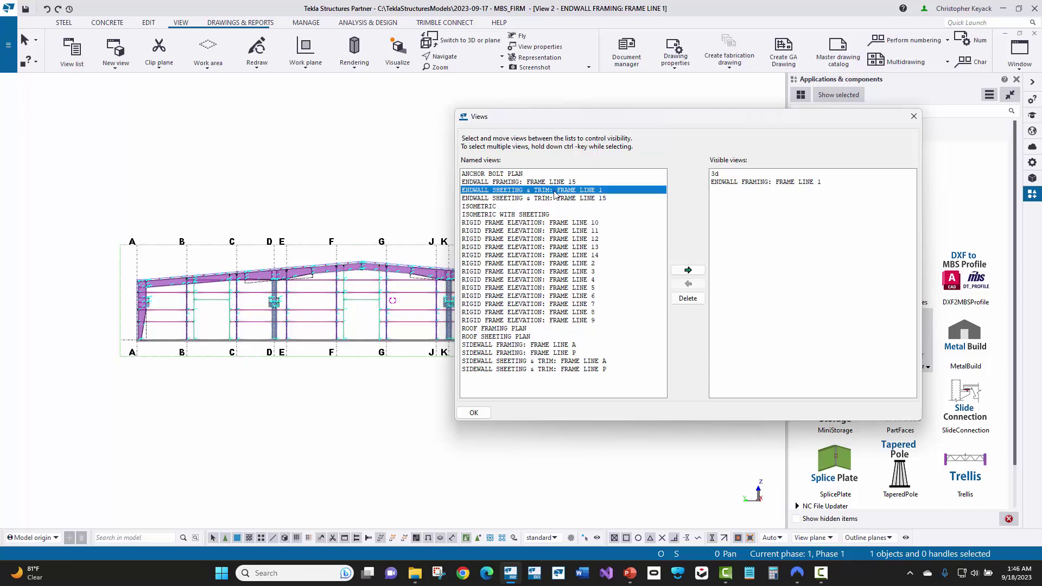
{"action": "double_click", "coordinate": [554, 194]}
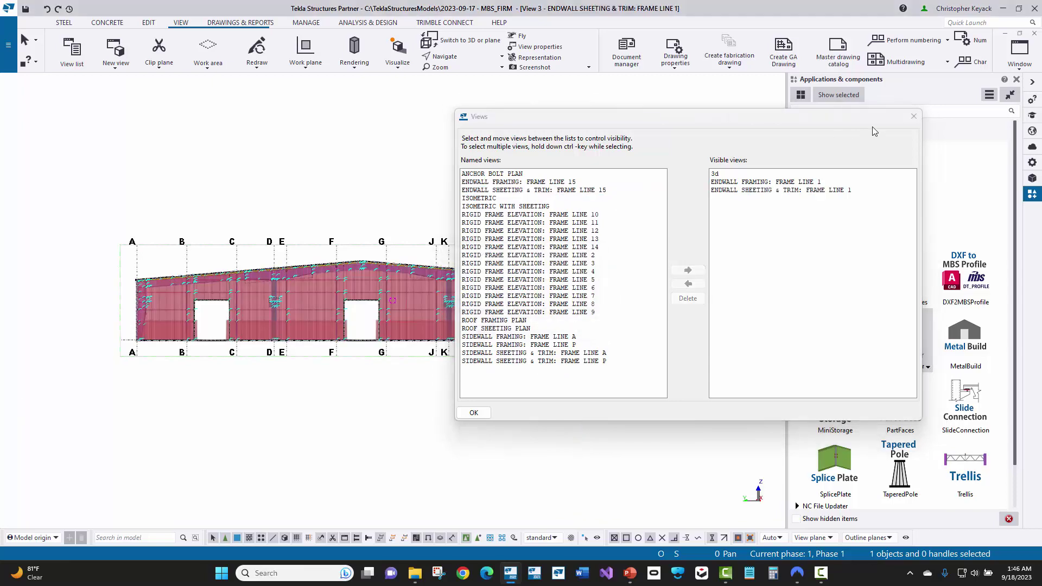
{"action": "left_click", "coordinate": [913, 116]}
{"action": "scroll", "coordinate": [543, 206], "scroll_direction": "up", "scroll_amount": 2}
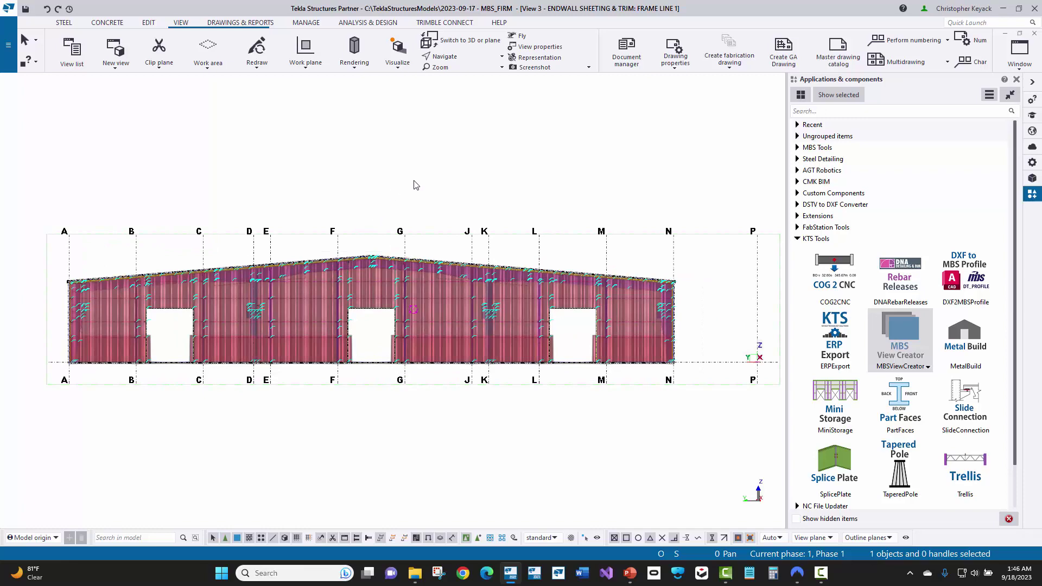
Inspect the endwall sheeting view's properties unchanged, then switch to the endwall framing view.
{"action": "double_click", "coordinate": [445, 164]}
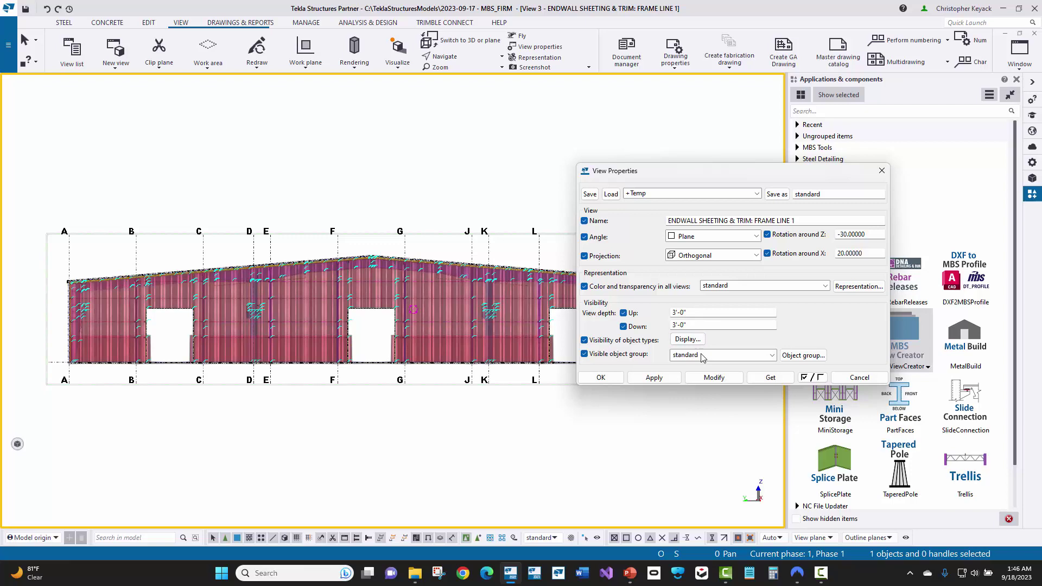
{"action": "left_click", "coordinate": [859, 377]}
{"action": "left_click", "coordinate": [1019, 51]}
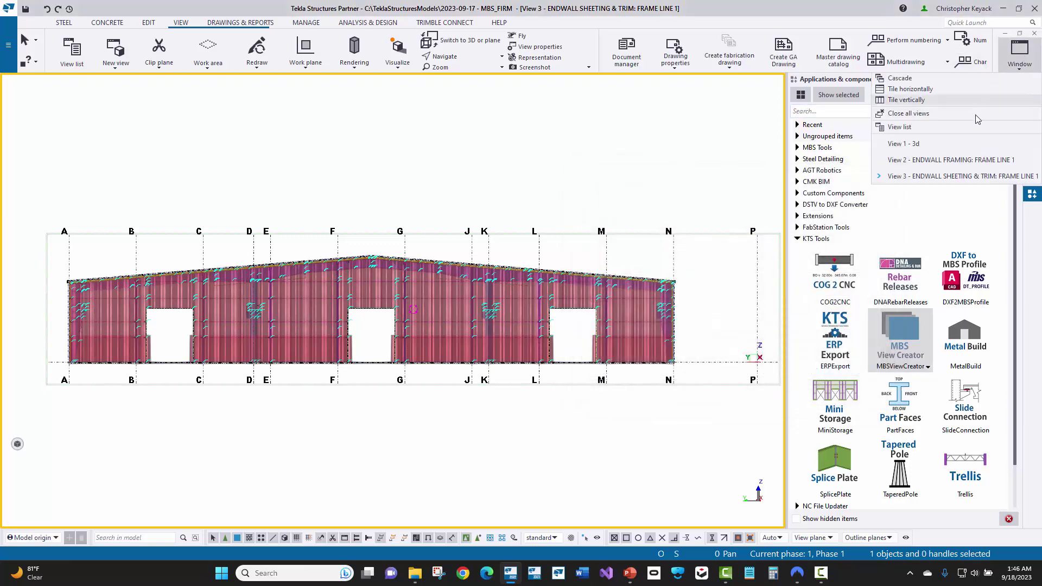
{"action": "left_click", "coordinate": [959, 160]}
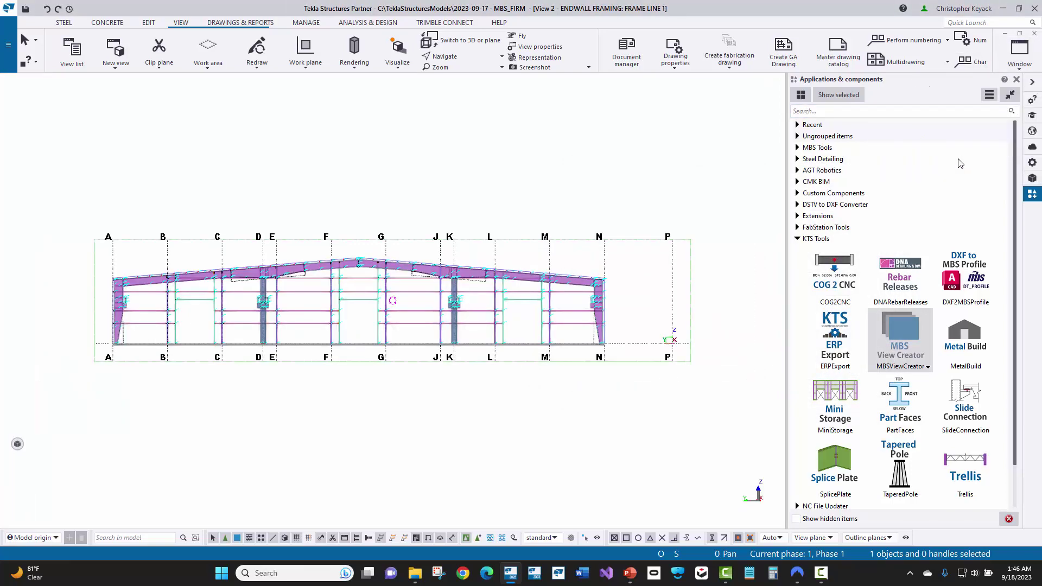
Inspect the endwall framing view's properties unchanged and close that view.
{"action": "double_click", "coordinate": [638, 182]}
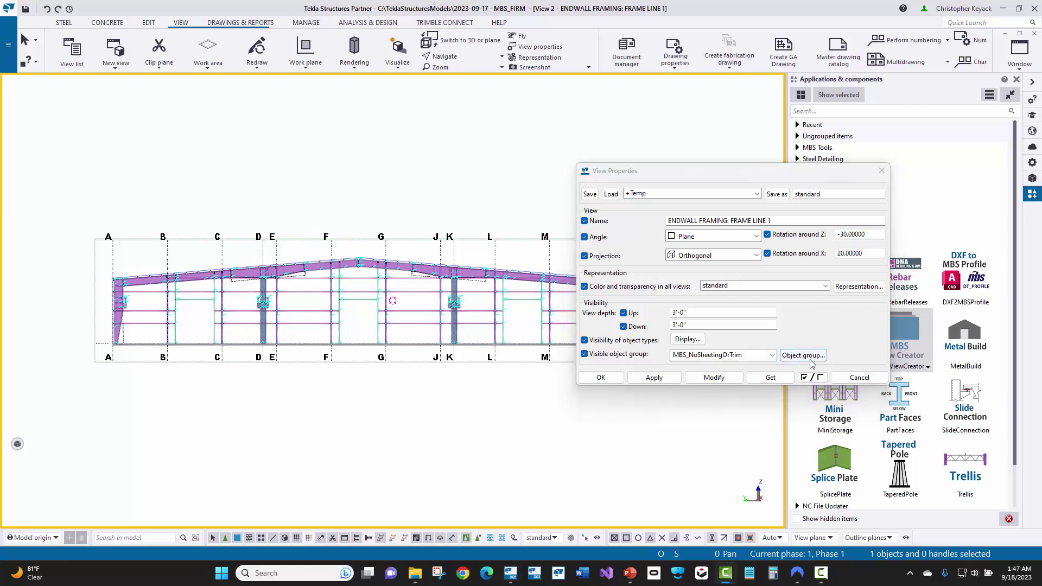
{"action": "left_click", "coordinate": [847, 377]}
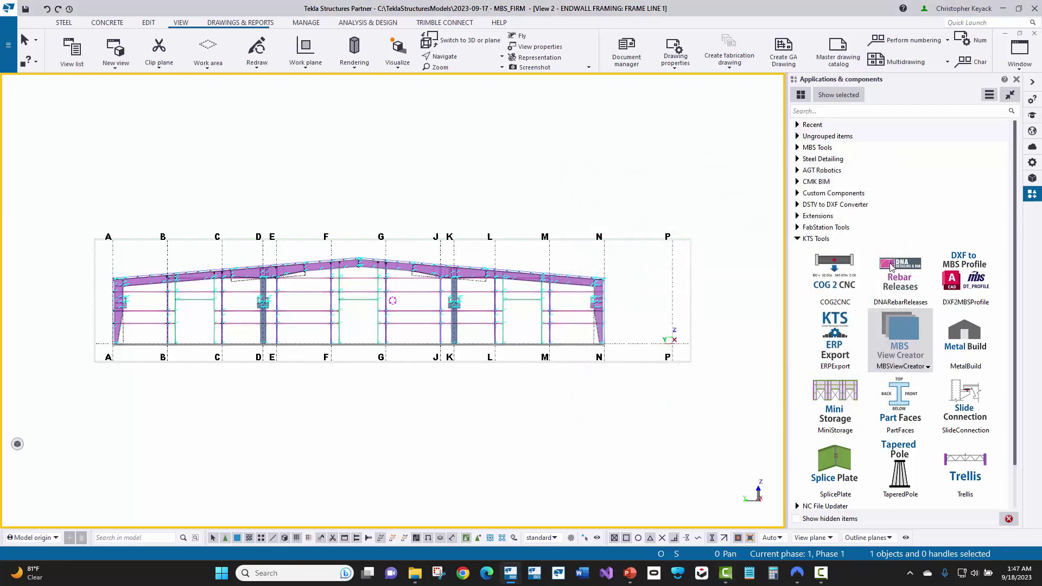
{"action": "left_click", "coordinate": [1034, 33]}
Close the endwall sheeting view and open the ISOMETRIC named view.
{"action": "left_click", "coordinate": [1034, 33]}
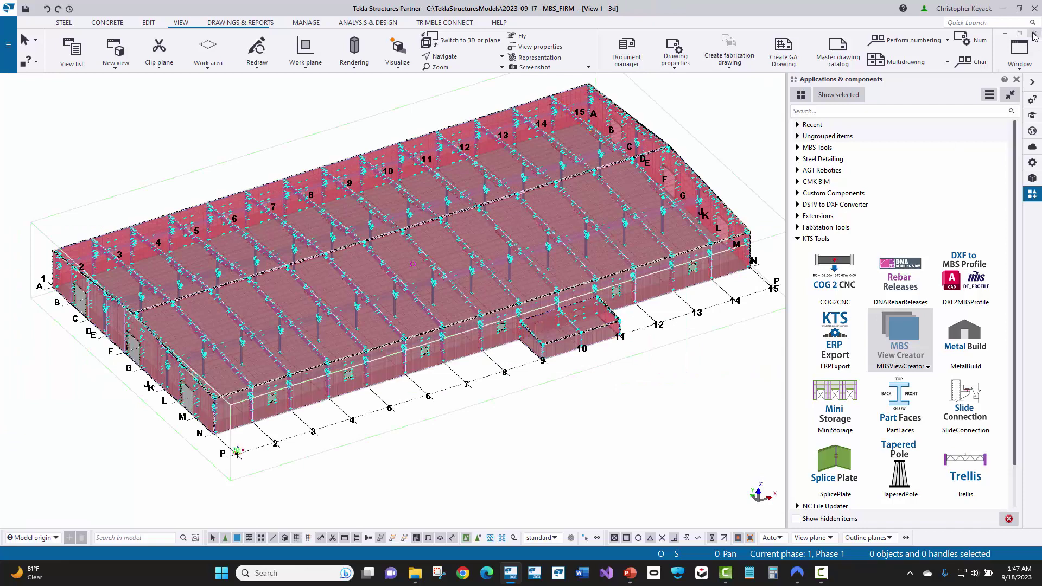
{"action": "left_click", "coordinate": [75, 51]}
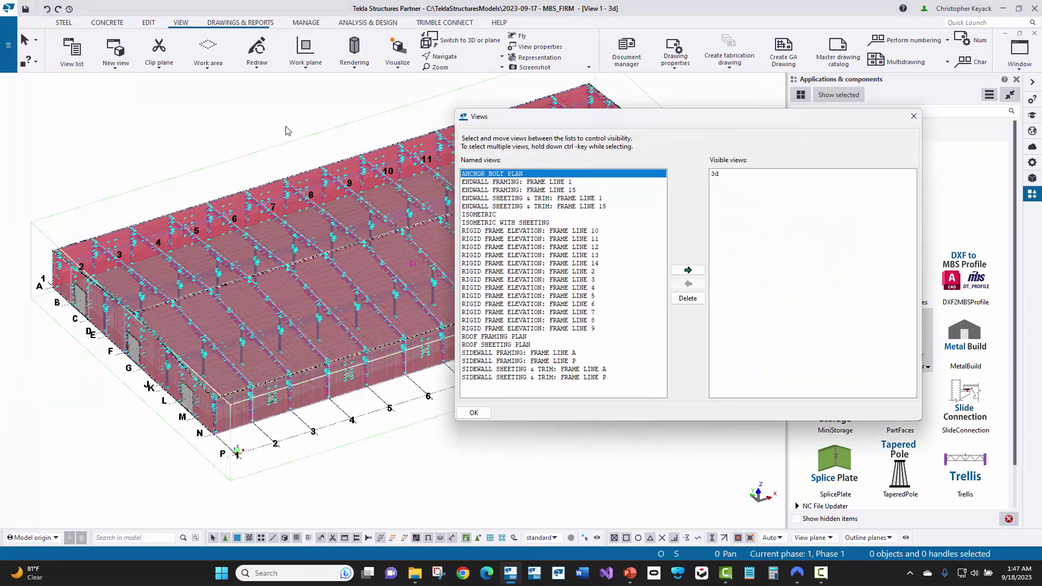
{"action": "left_click", "coordinate": [485, 215]}
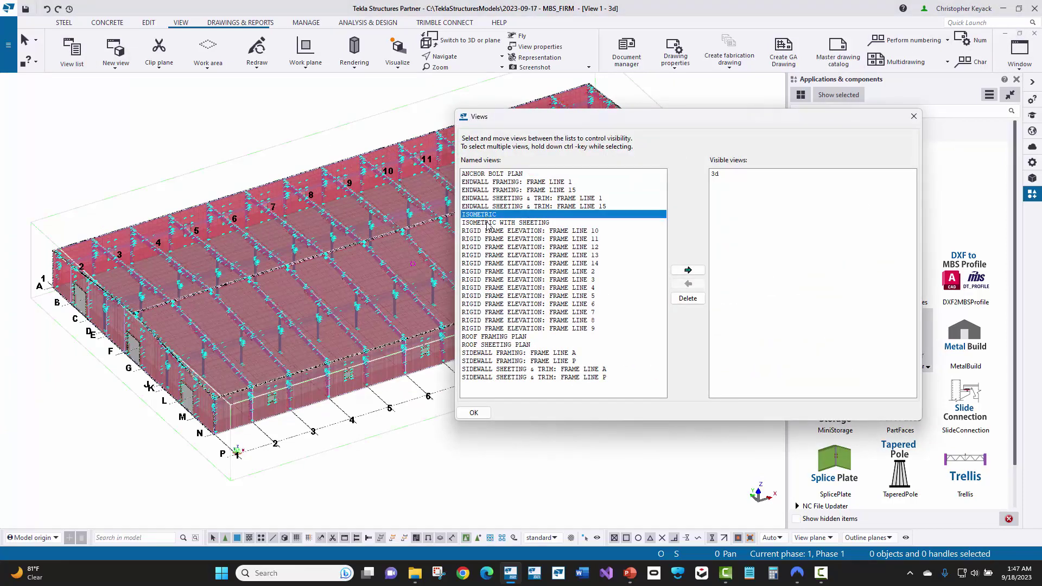
{"action": "left_click", "coordinate": [490, 223]}
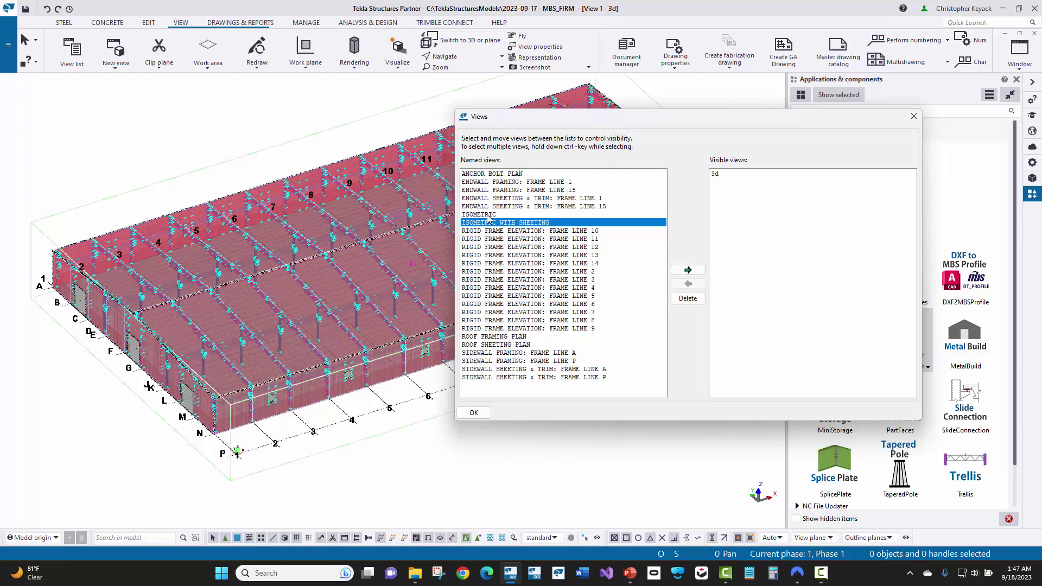
{"action": "double_click", "coordinate": [488, 215]}
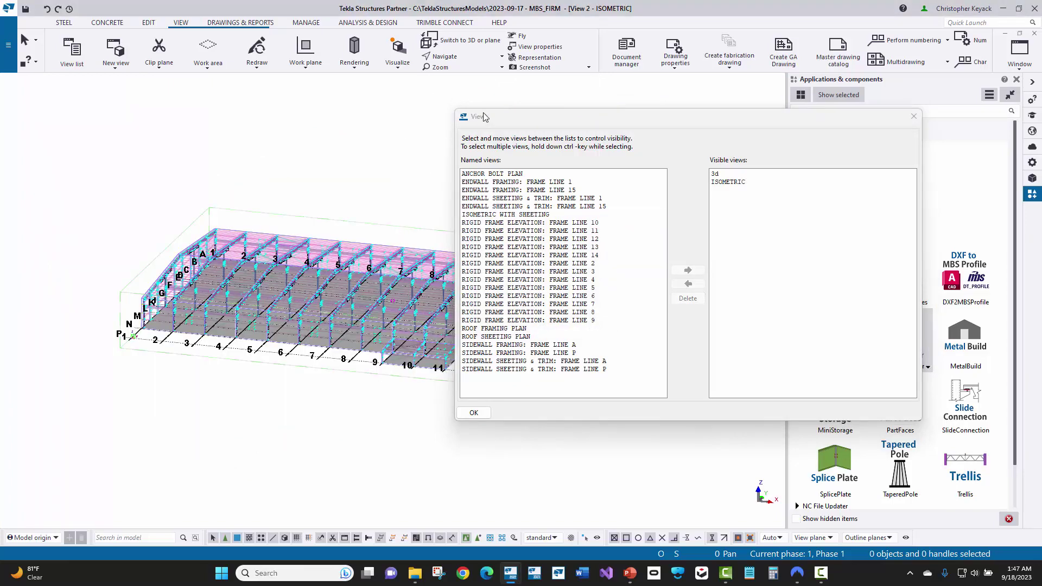
Open the ISOMETRIC WITH SHEETING view, resizing the Views dialog around it.
{"action": "left_click_drag", "start_coordinate": [486, 109], "coordinate": [706, 105]}
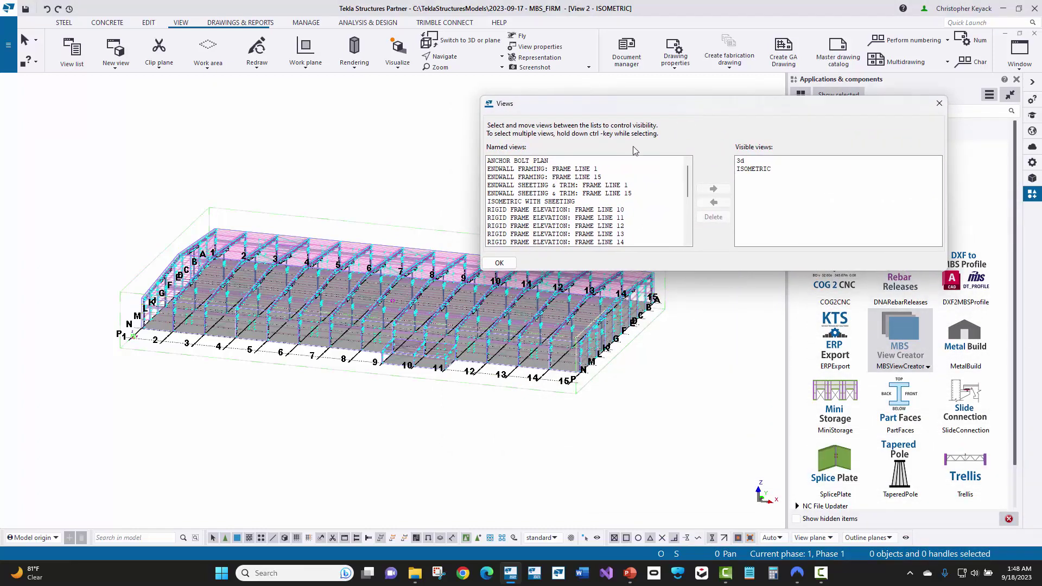
{"action": "double_click", "coordinate": [525, 201]}
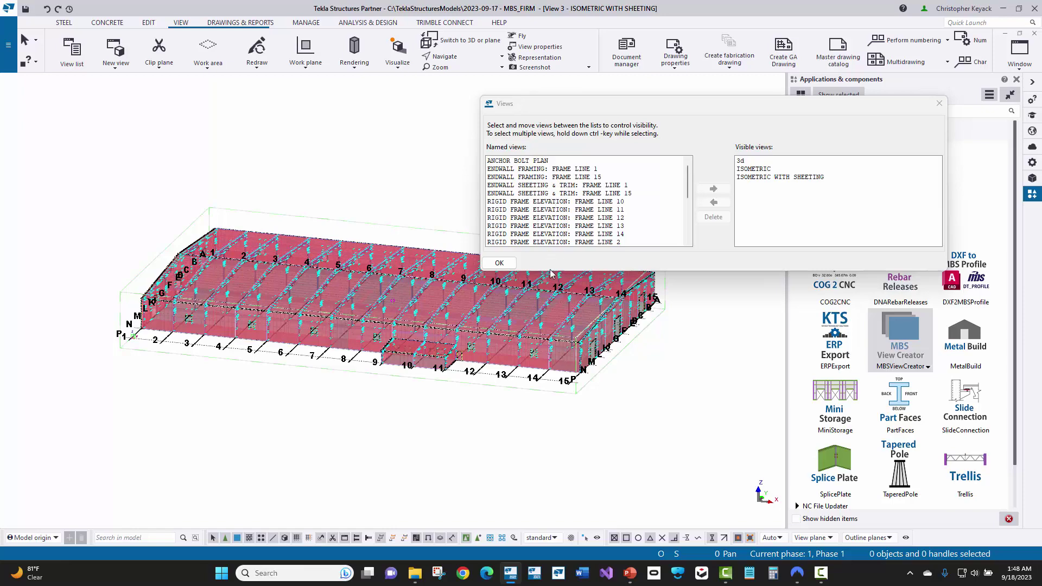
{"action": "left_click_drag", "start_coordinate": [550, 271], "coordinate": [557, 402]}
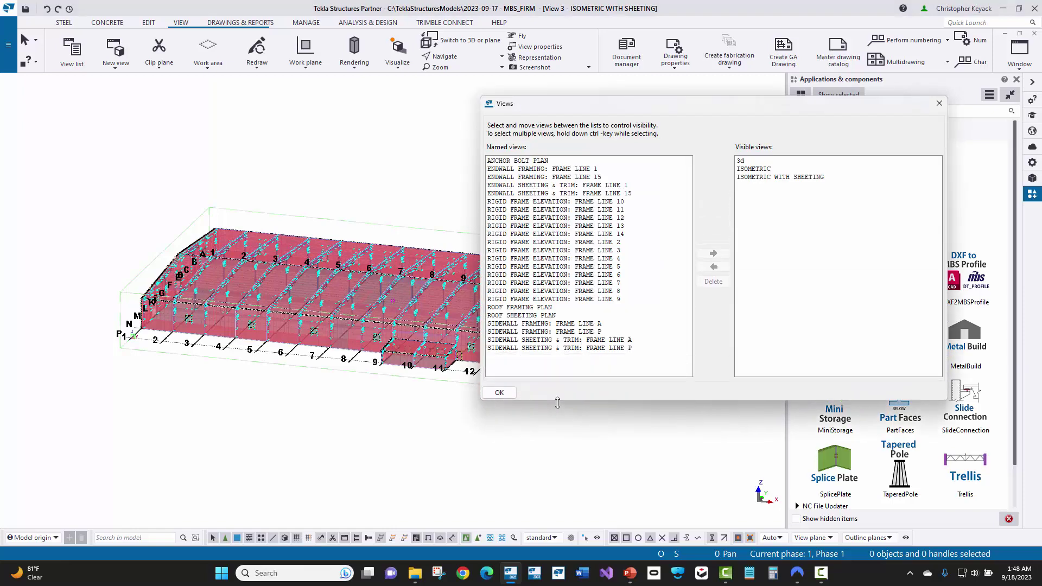